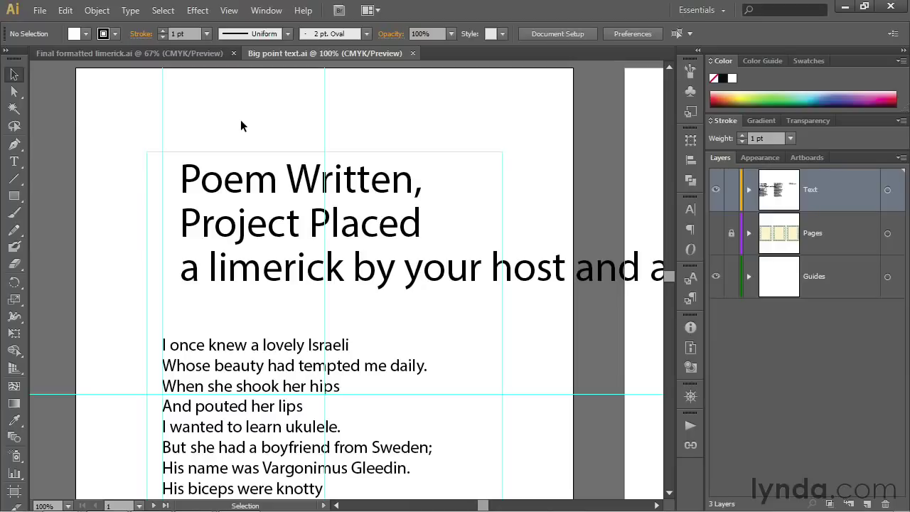
Step: Select the headline point text 'Poem Written, Project Placed…' with the Selection tool
click(251, 195)
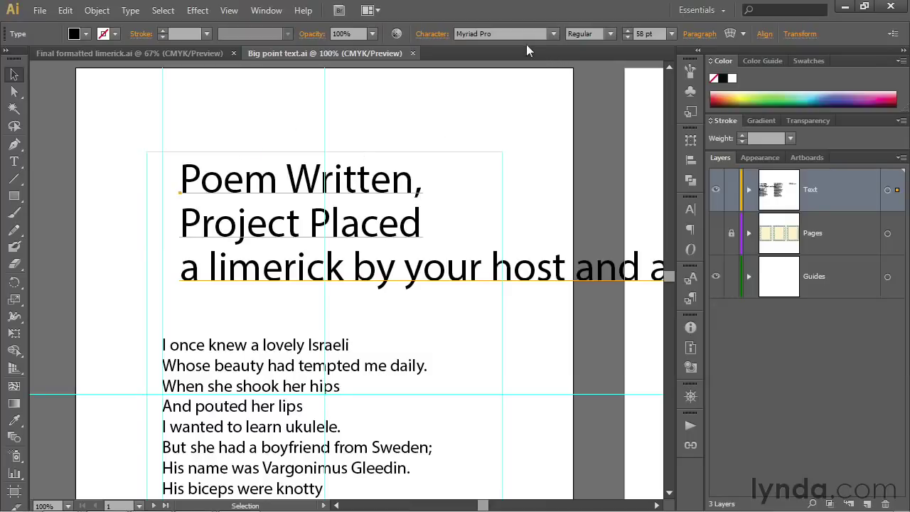
click(553, 34)
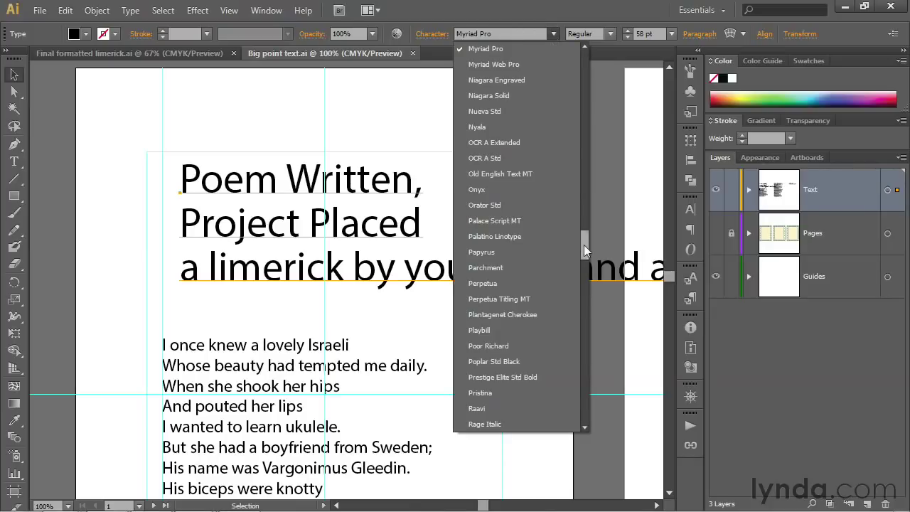
drag(583, 245, 591, 305)
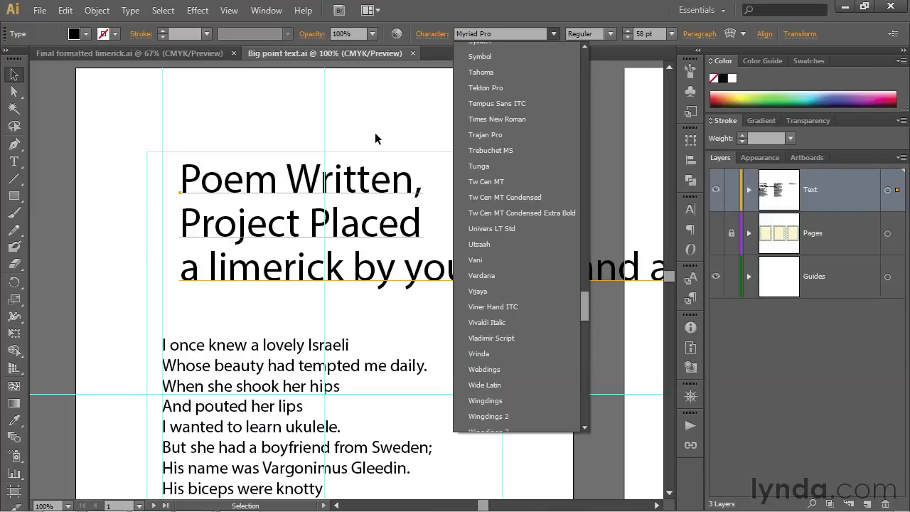
key(Escape)
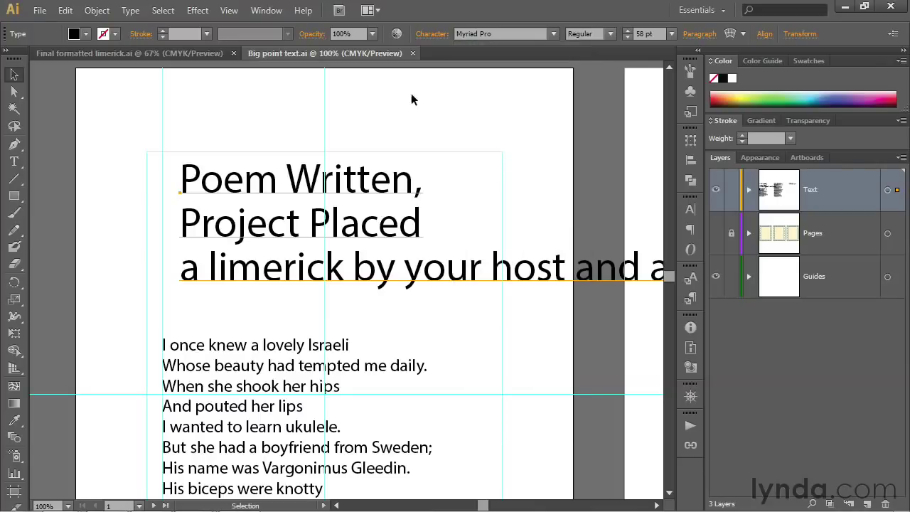
click(430, 34)
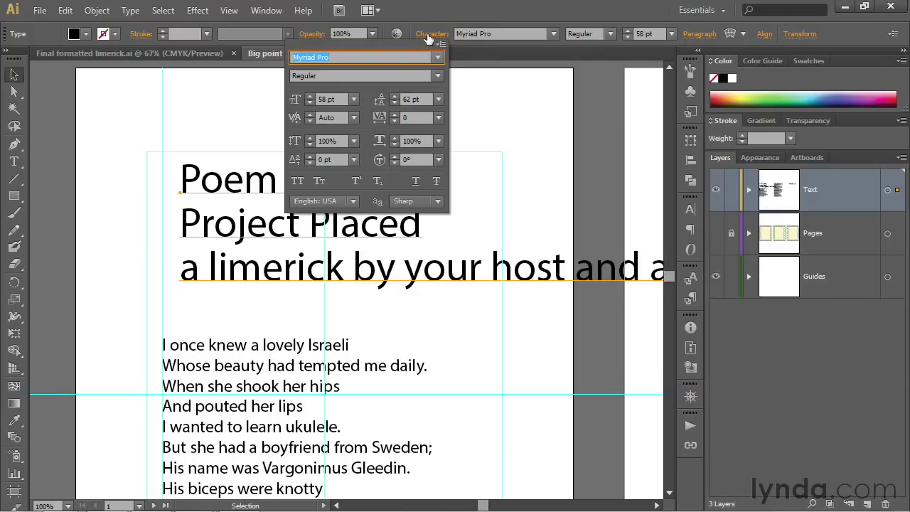
click(438, 57)
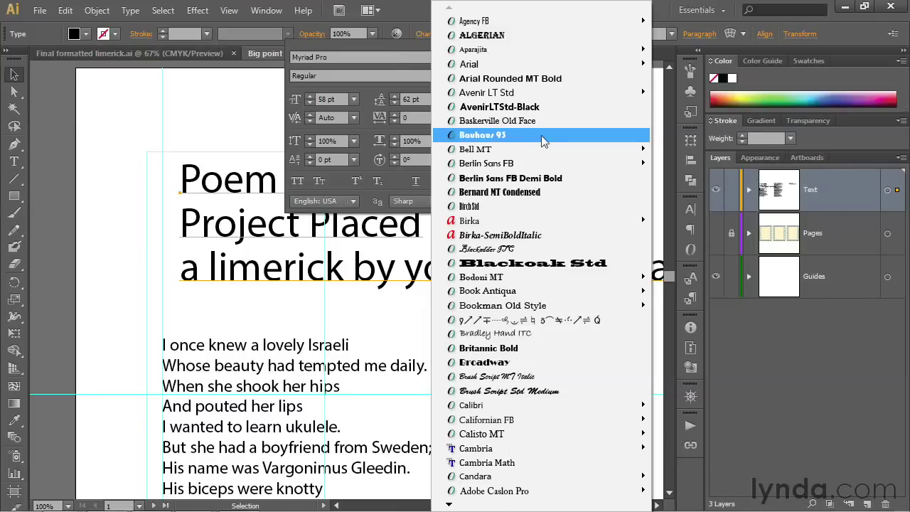
key(Escape)
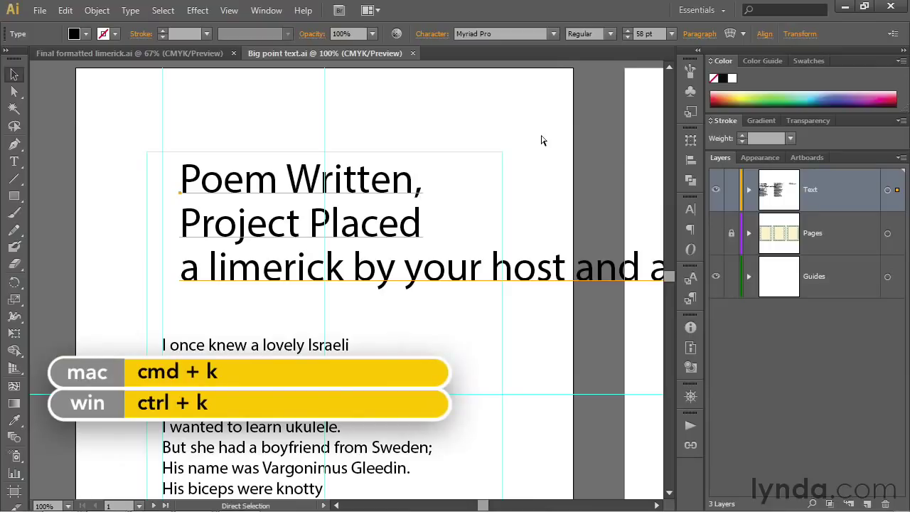
key(ctrl+k)
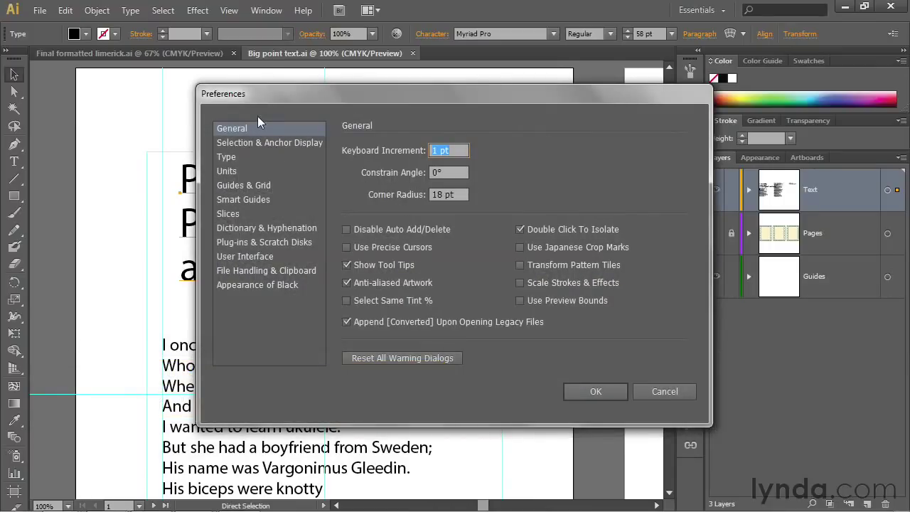
Step: In Type preferences, set Font Preview Size to Large and Number of Recent Fonts to 10
click(245, 155)
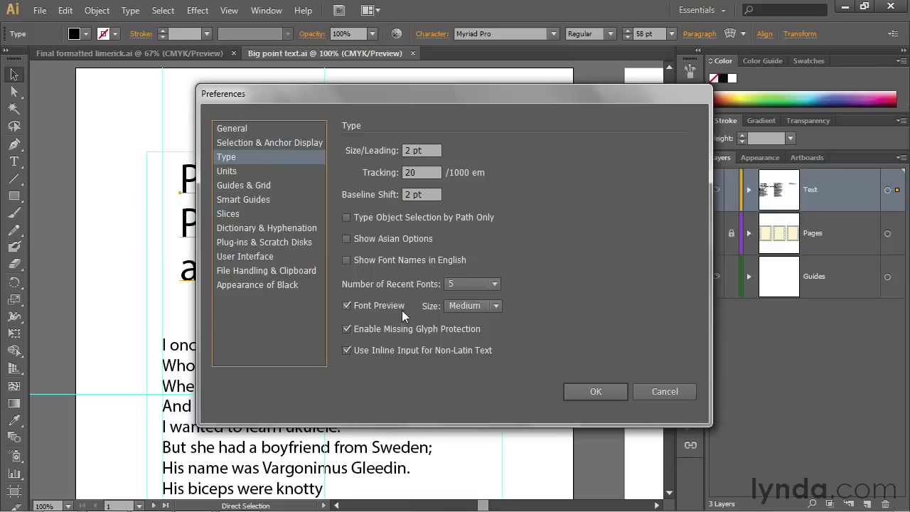
click(495, 305)
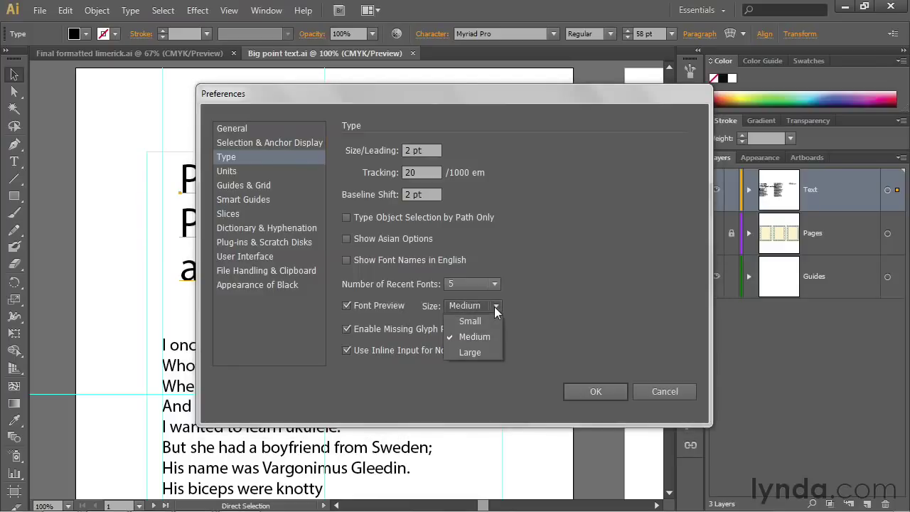
click(487, 353)
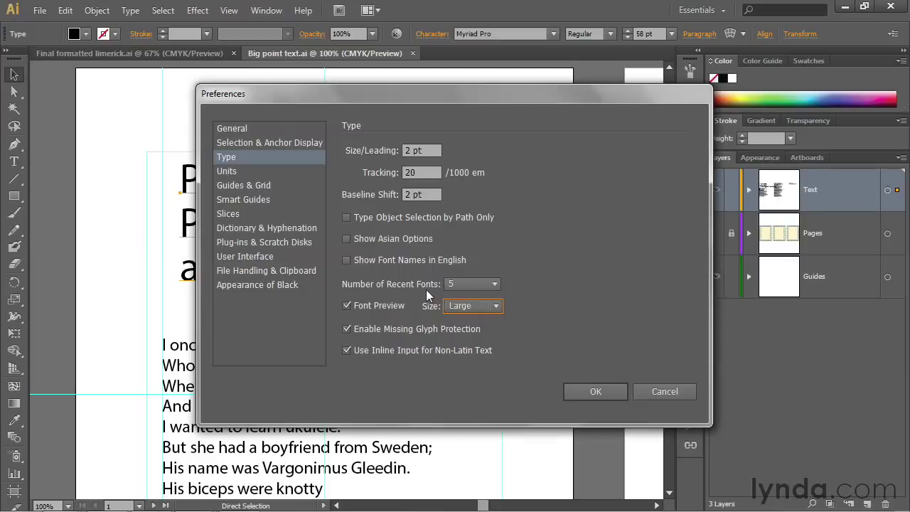
click(494, 285)
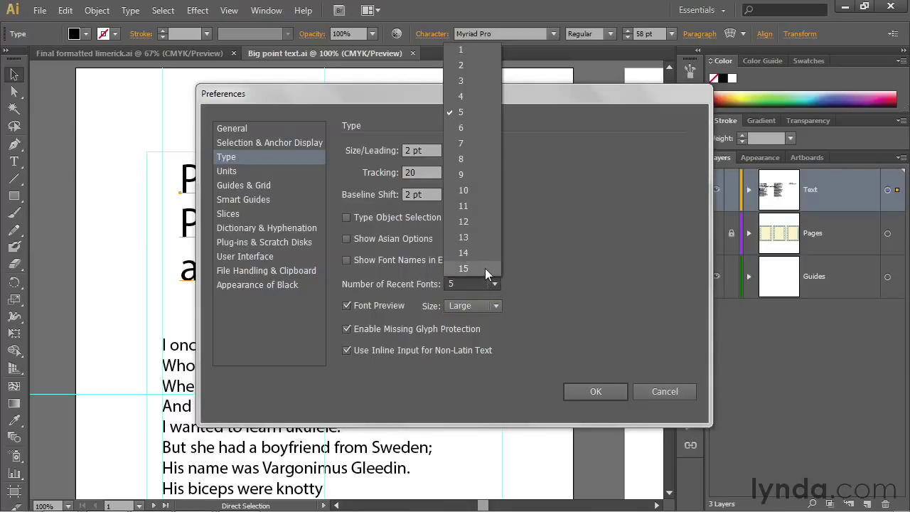
click(483, 193)
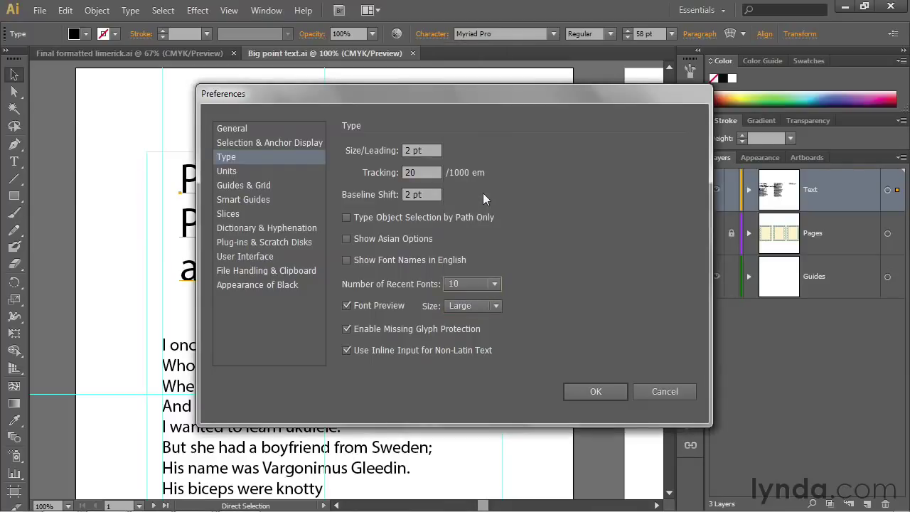
click(580, 390)
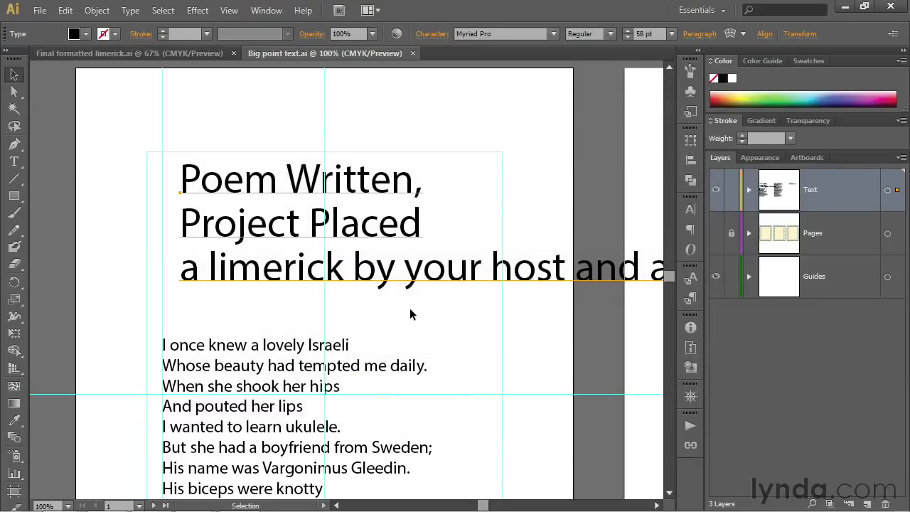
Step: Apply Blackoak Std to the headline from the Character font family list
click(435, 34)
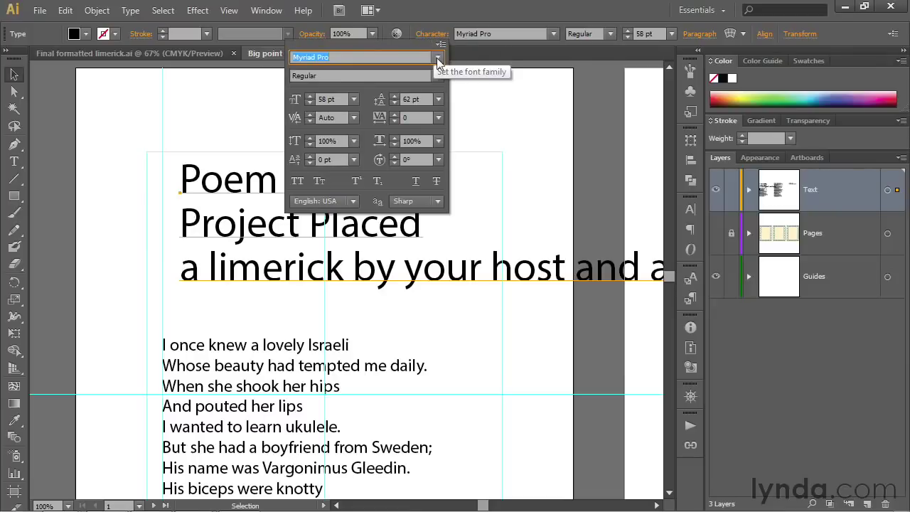
click(438, 58)
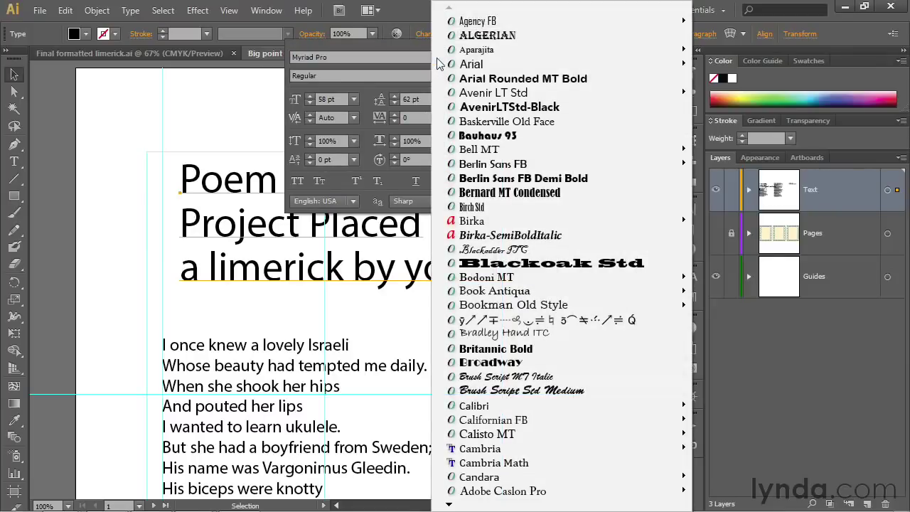
click(660, 262)
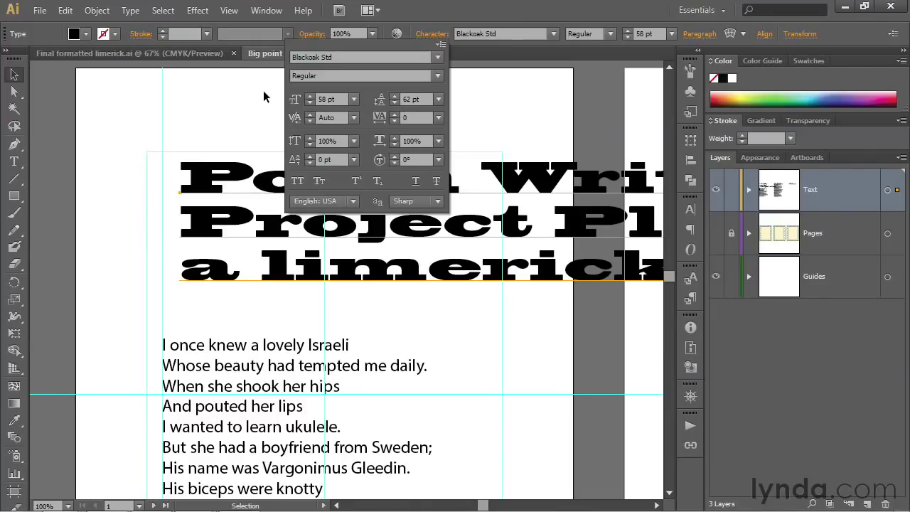
click(310, 57)
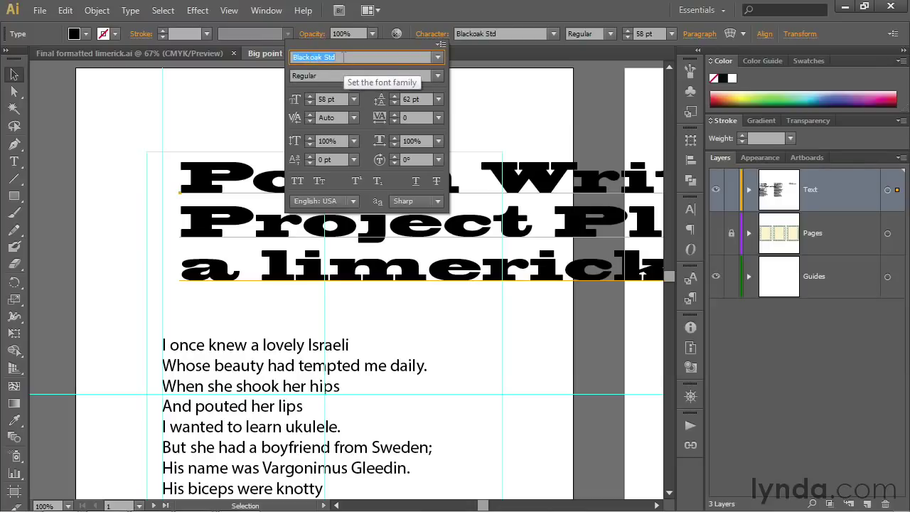
Step: Enter Garamond as the headline's font family
text(Garamond)
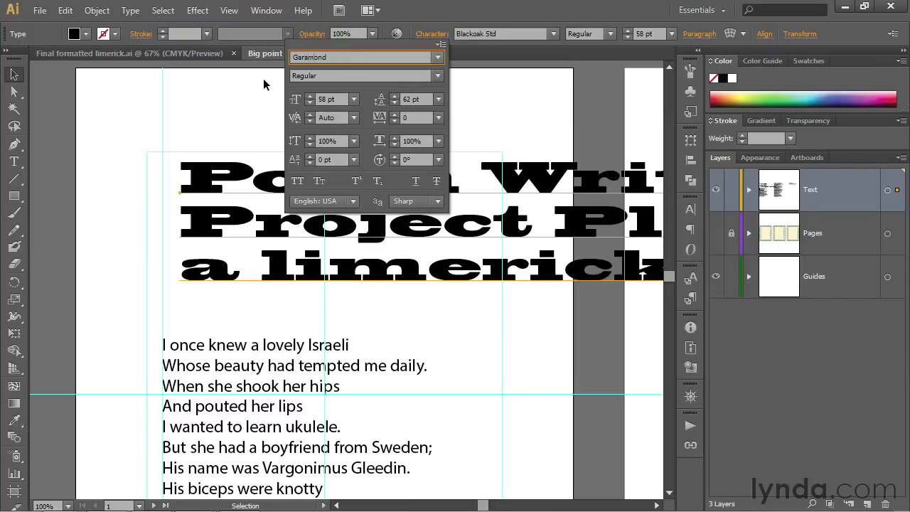
key(Return)
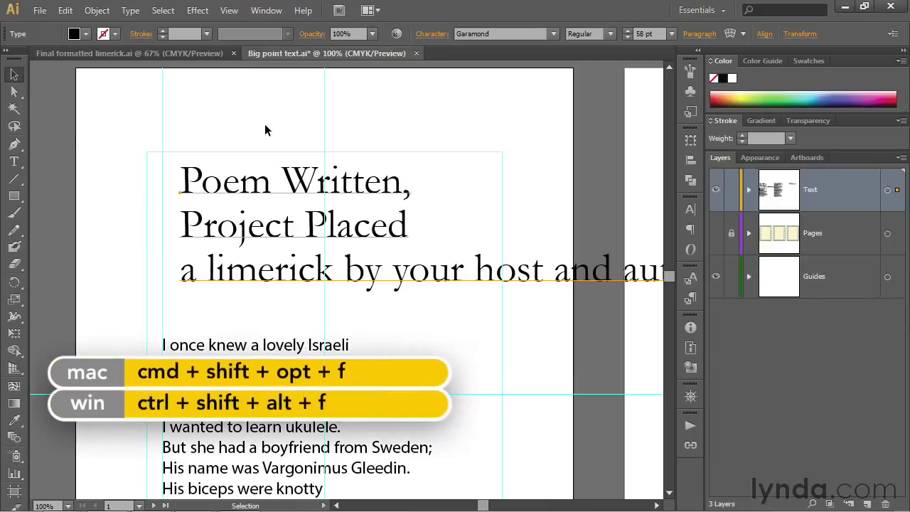
Step: Enter Trajan Pro in the Character panel's font family field for the headline
key(ctrl+shift+alt+f)
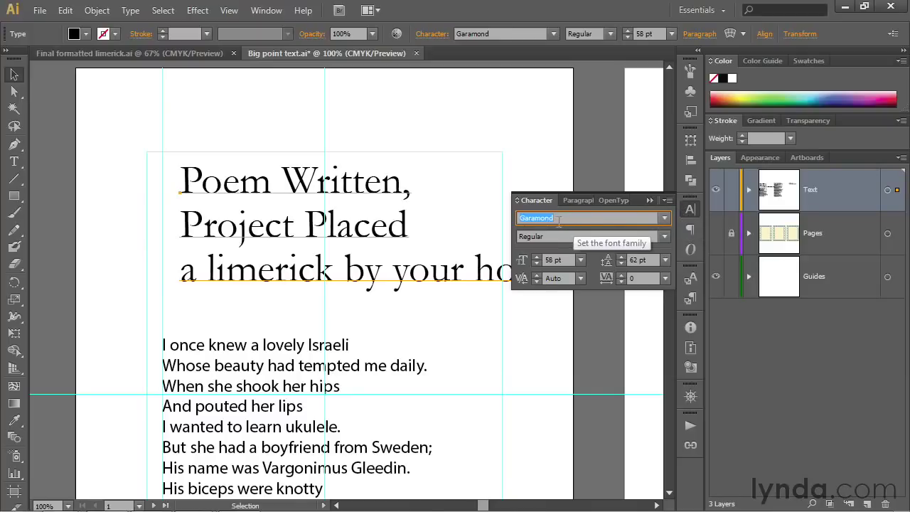
text(Trajan Pro)
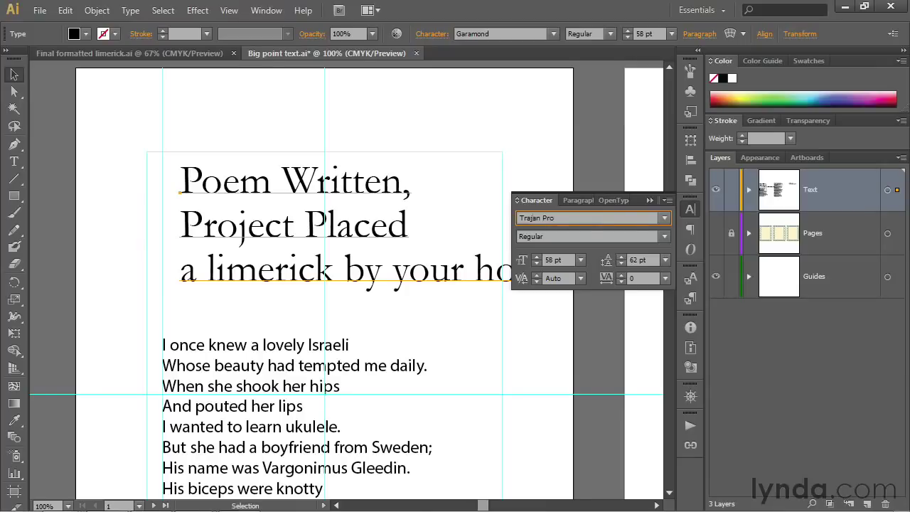
key(Tab)
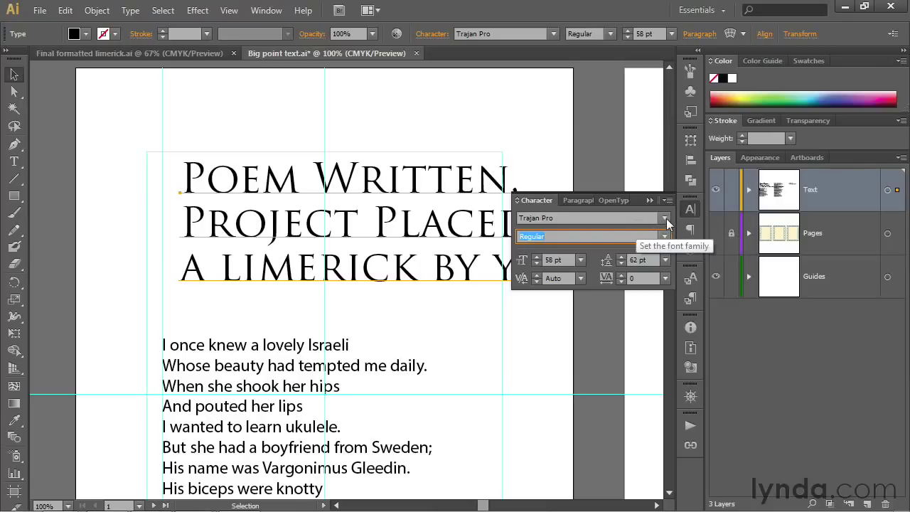
click(665, 219)
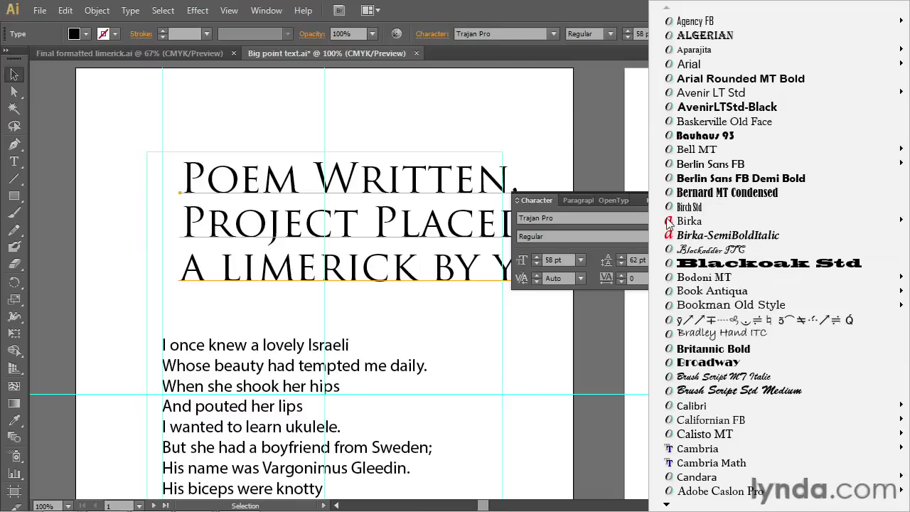
key(Escape)
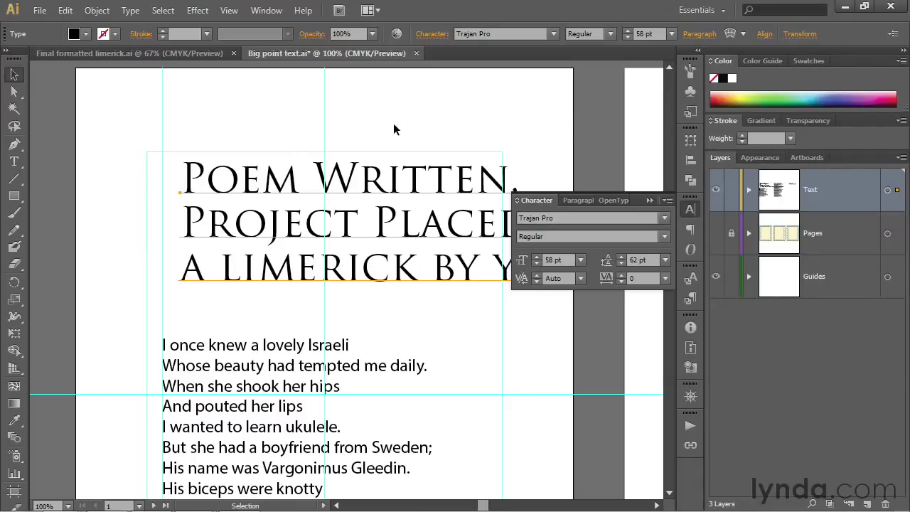
key(ctrl+alt+shift+f)
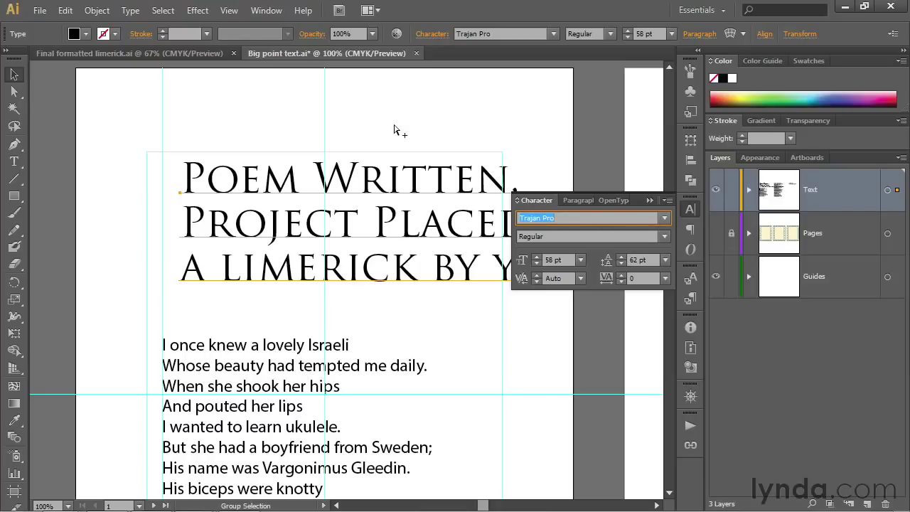
Step: Arrow through font families on the headline, stopping on Tempus Sans ITC
key(Up)
key(Up)
key(Up)
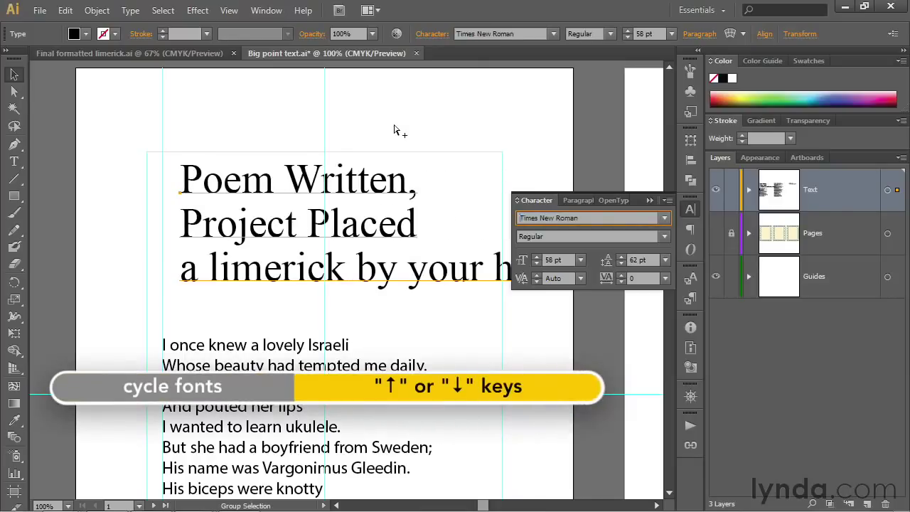
key(Up)
key(Up)
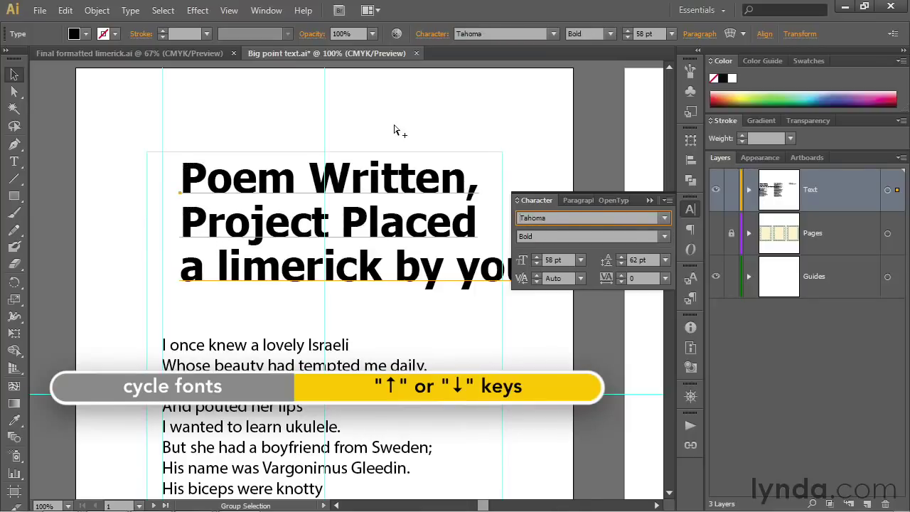
key(Up)
key(Up)
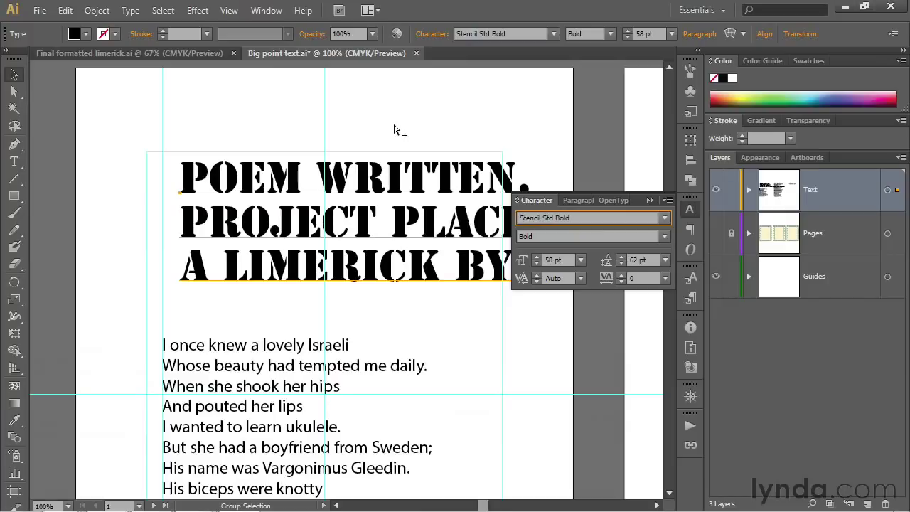
key(Down)
key(Down)
key(Down)
key(Down)
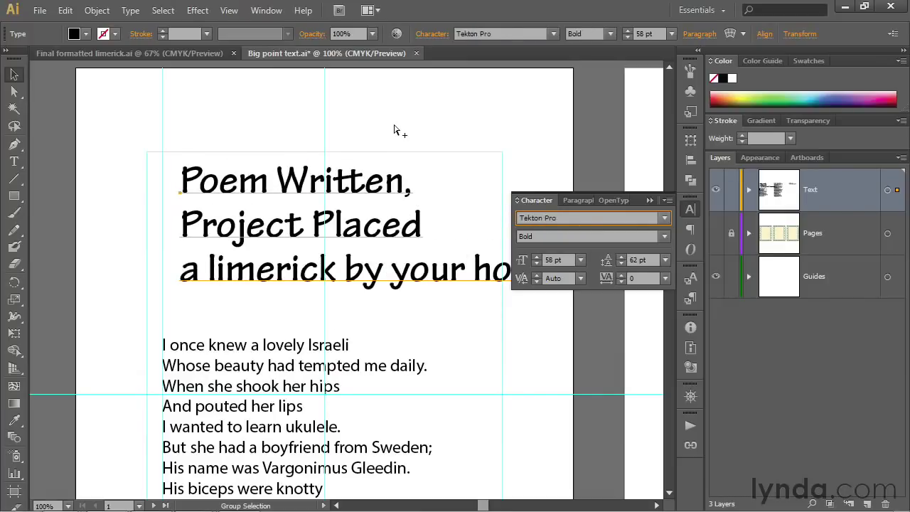
key(Down)
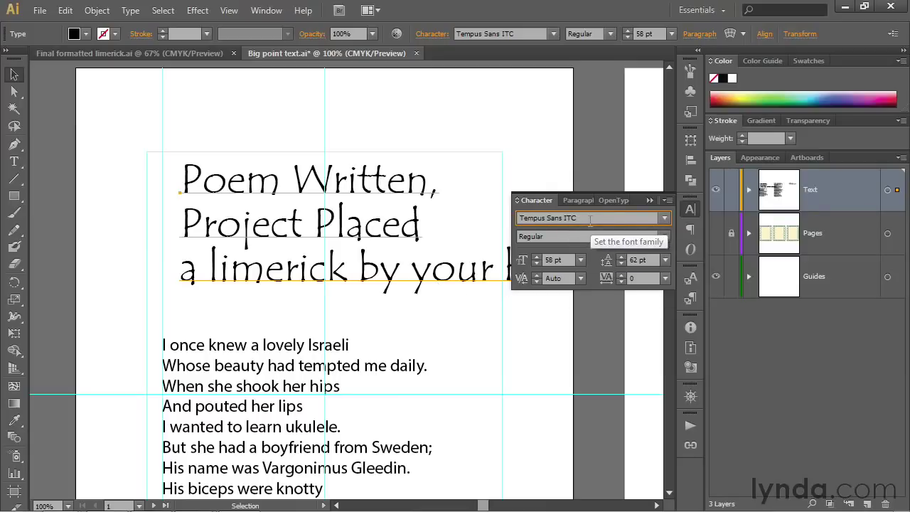
Step: Enter Trajan Pro in the font family field to restore the headline's font
text(Trajan Pro)
key(Tab)
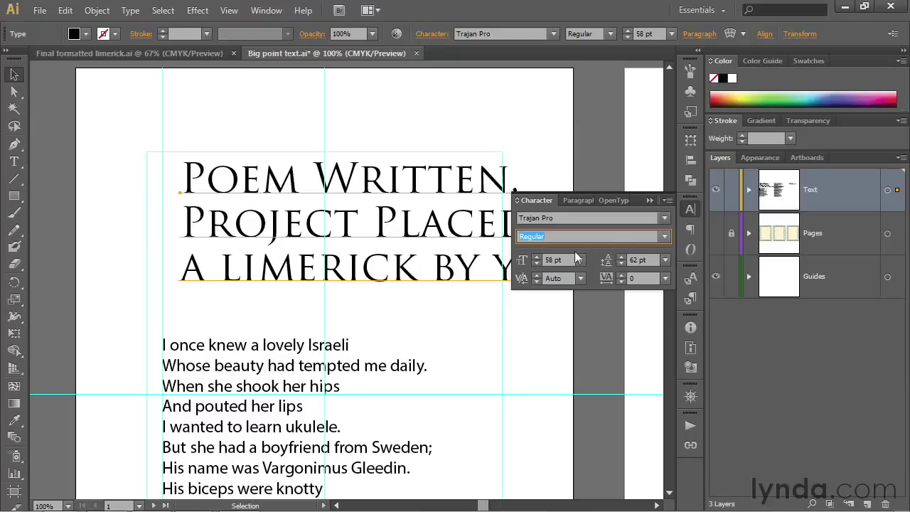
Step: Show all Character panel options, keeping the Trajan Pro style at Regular
click(518, 201)
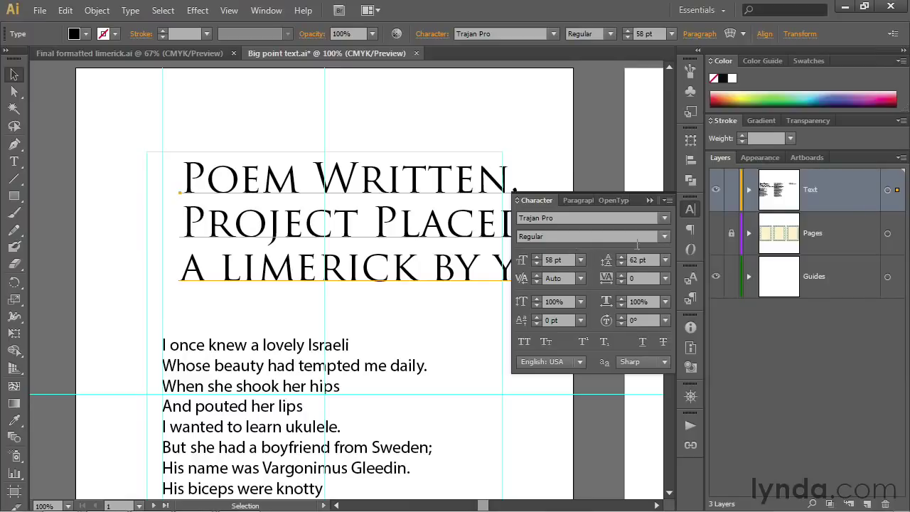
click(664, 238)
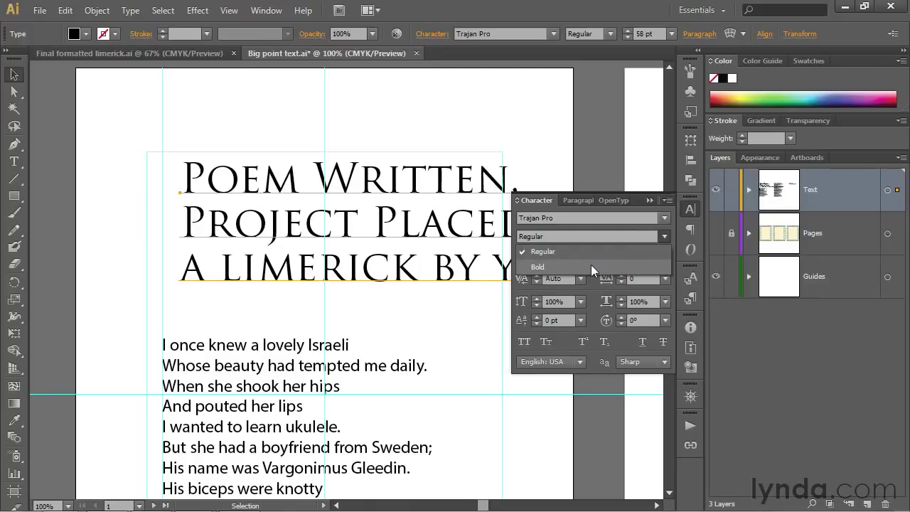
click(567, 227)
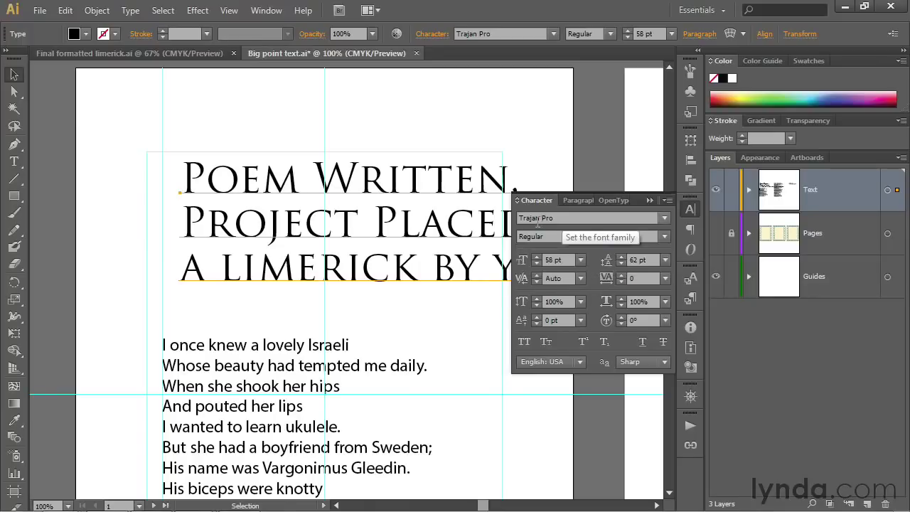
click(534, 219)
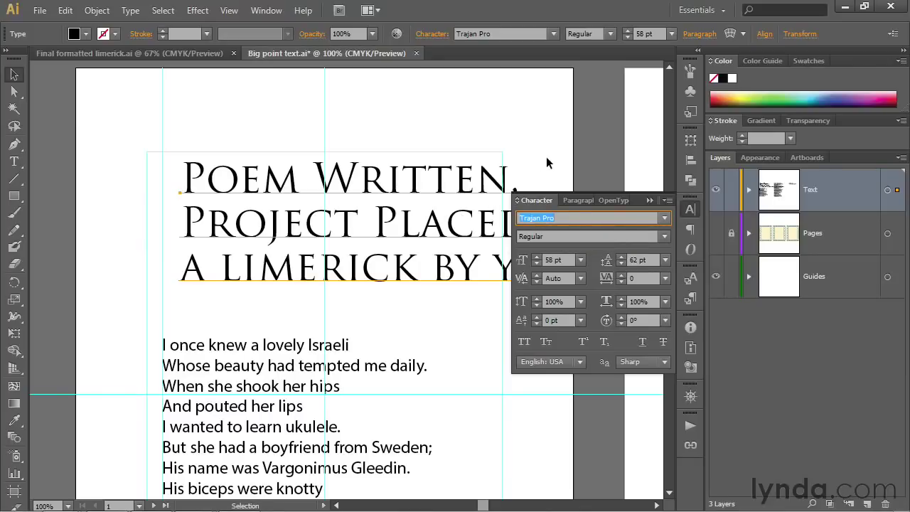
Step: Set the headline's font family to Adobe Caslon Pro
text(Adobe Caslo)
key(Tab)
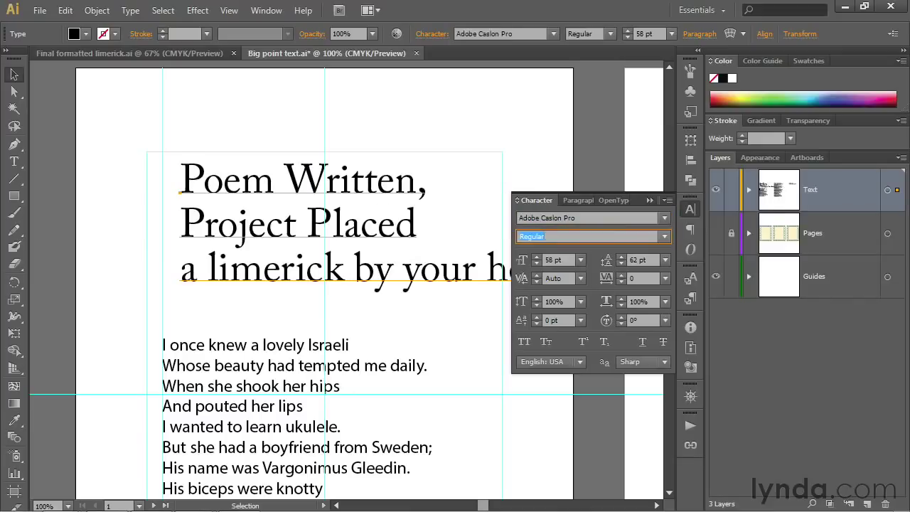
click(664, 236)
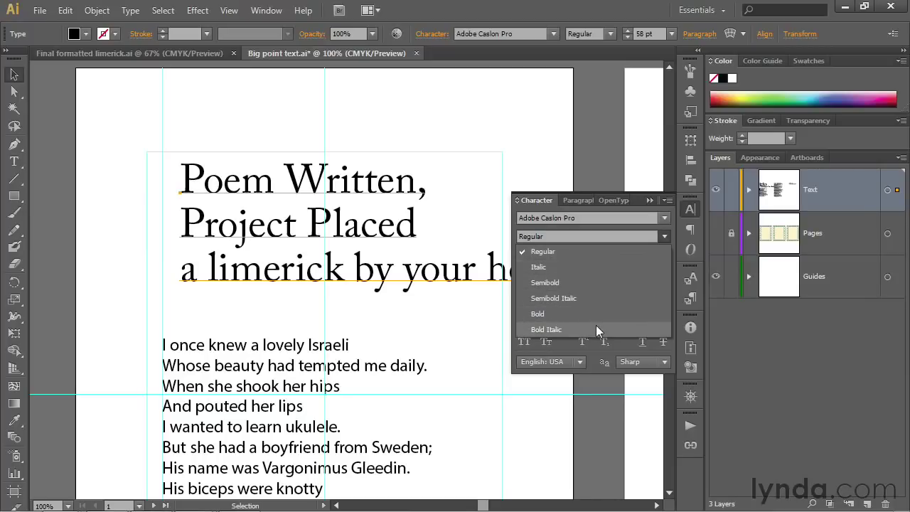
click(552, 237)
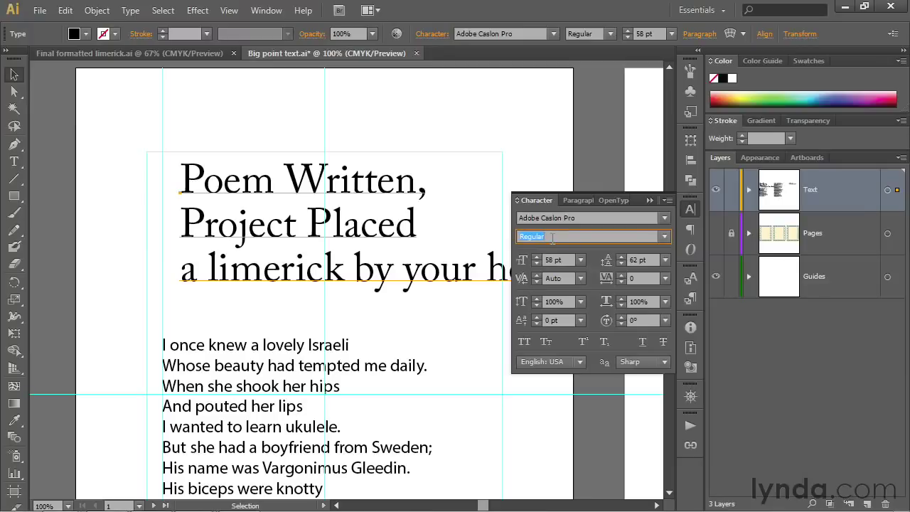
Step: Step the headline through Adobe Caslon Pro styles, settling on Semibold
key(Down)
key(Down)
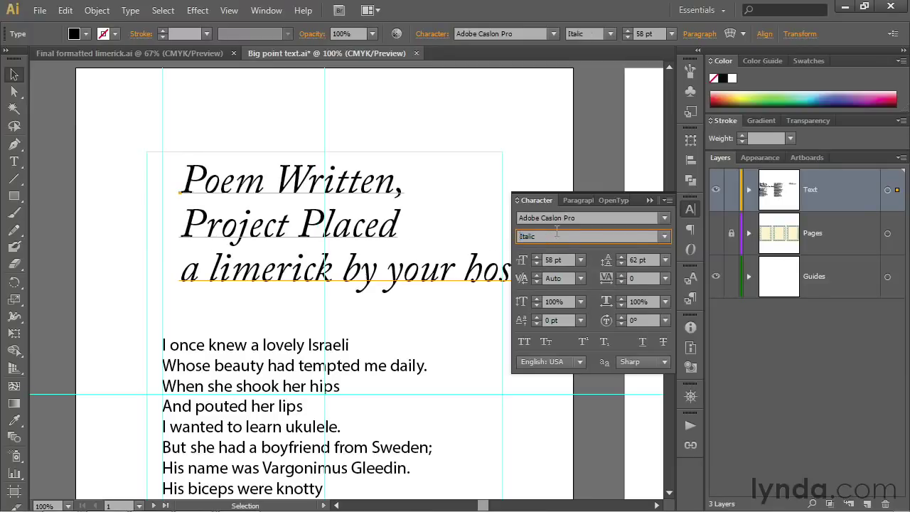
key(Down)
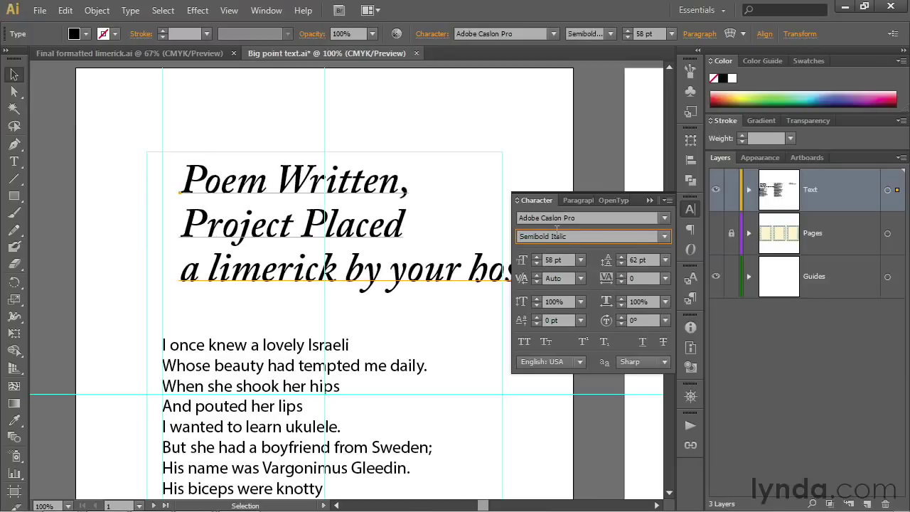
key(Down)
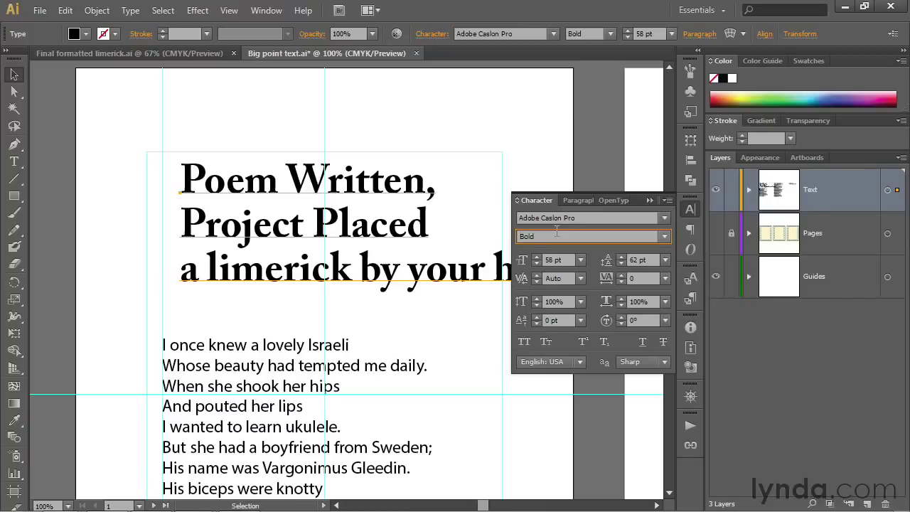
key(Down)
key(Up)
key(Up)
key(Up)
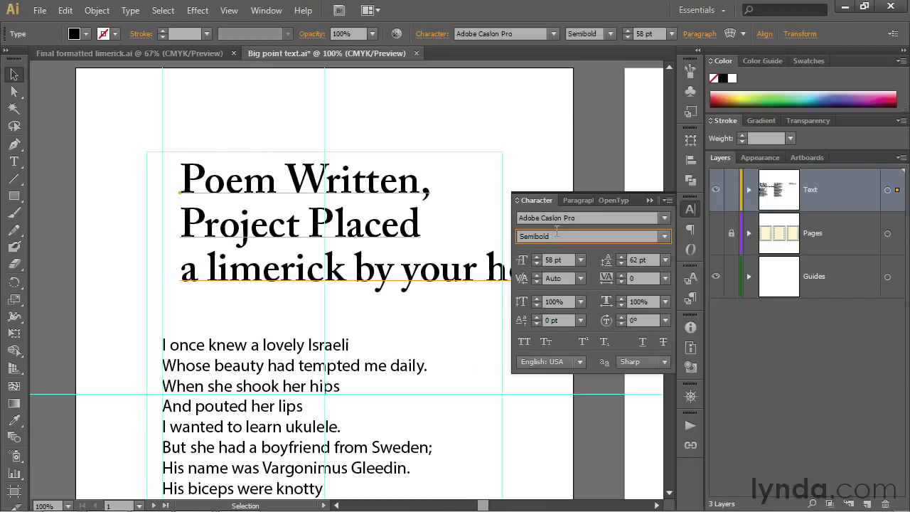
key(shift+Tab)
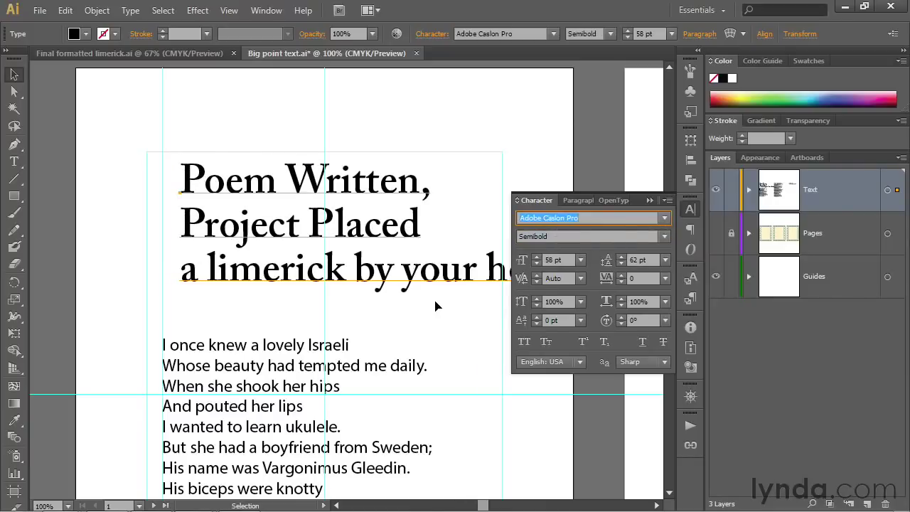
Step: Enter Trajan Pro as the font family and change its style from Regular to Bold
text(Trajan Pro)
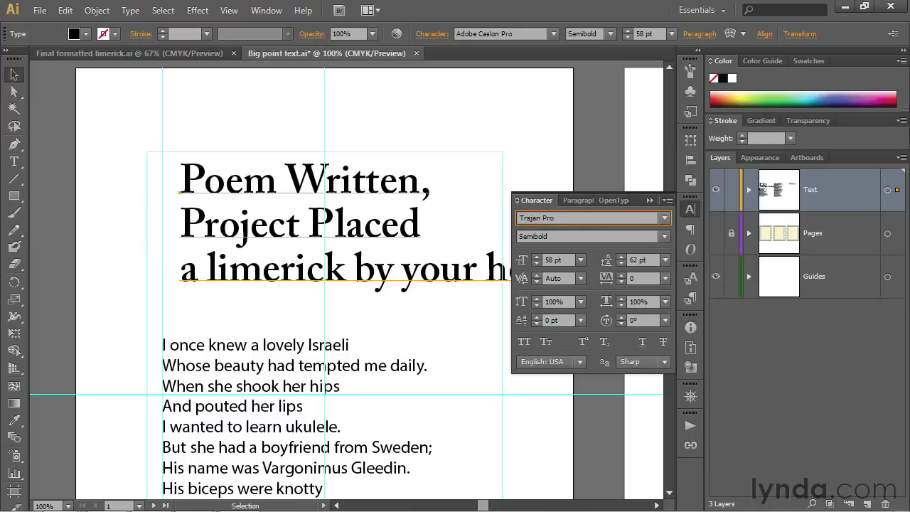
key(Tab)
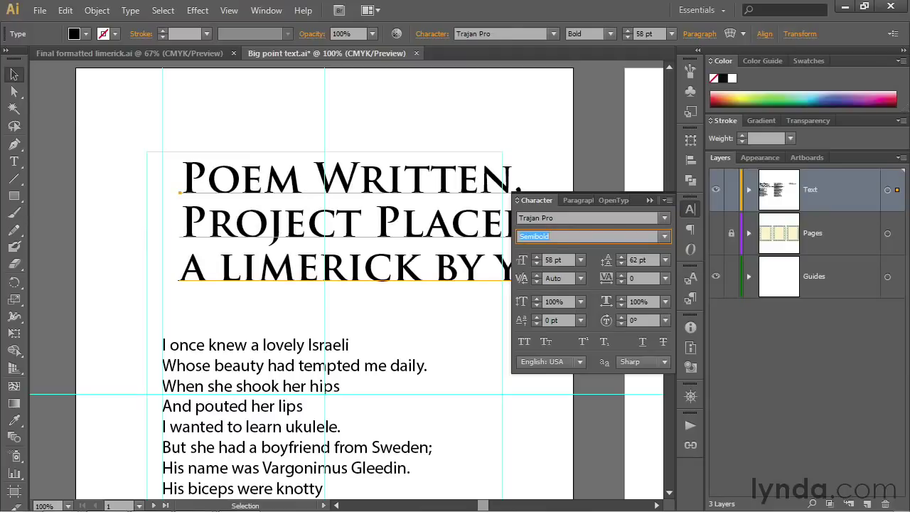
text(Regular)
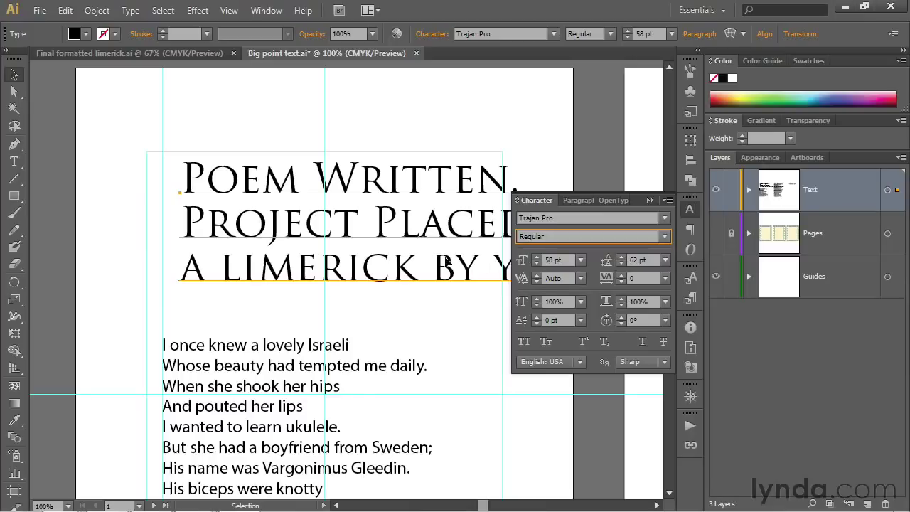
key(Down)
key(Down)
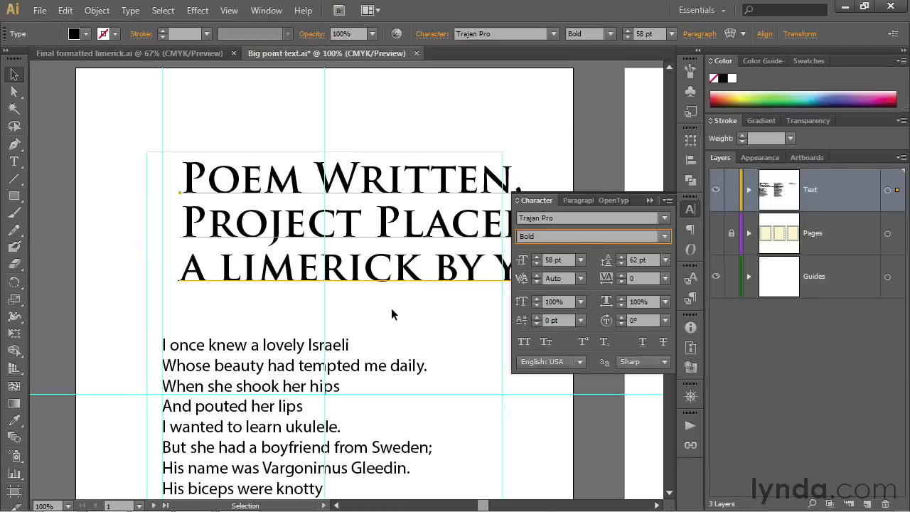
key(Return)
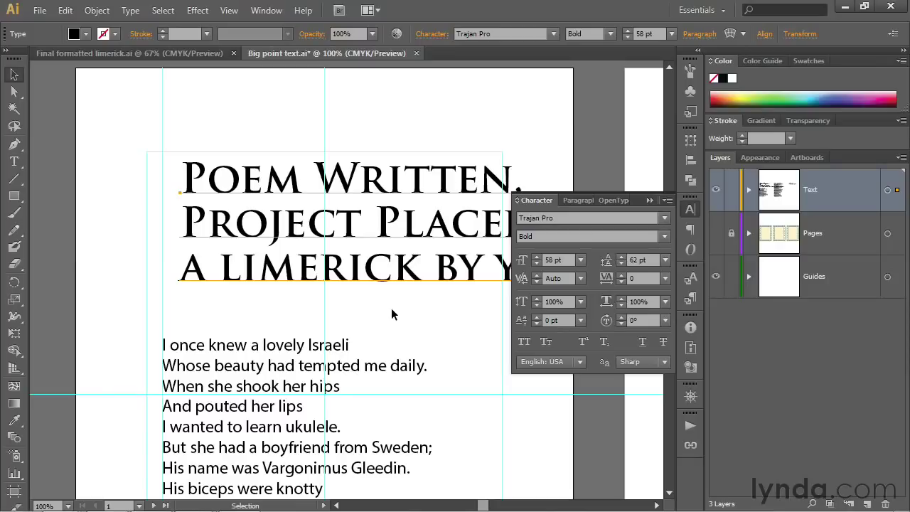
click(647, 199)
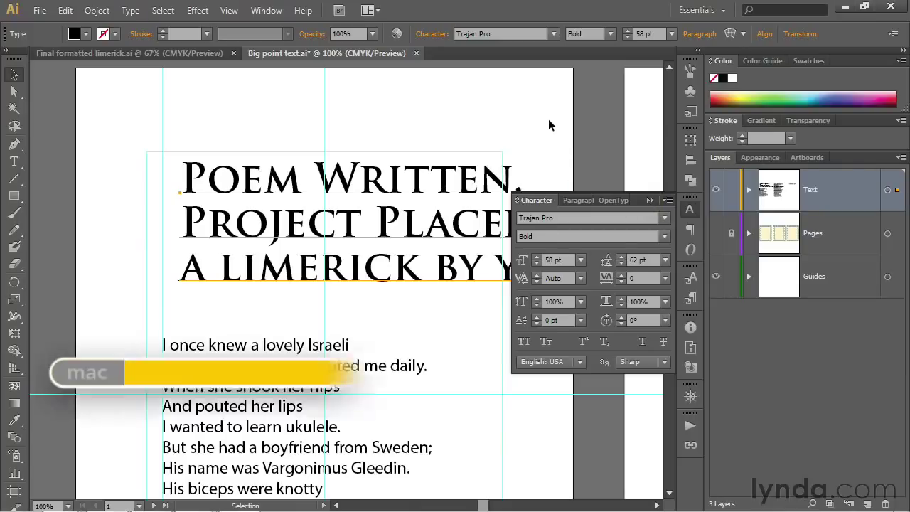
Step: Close the Character panel with Ctrl+T so the full Trajan Pro Bold headline shows
key(ctrl+t)
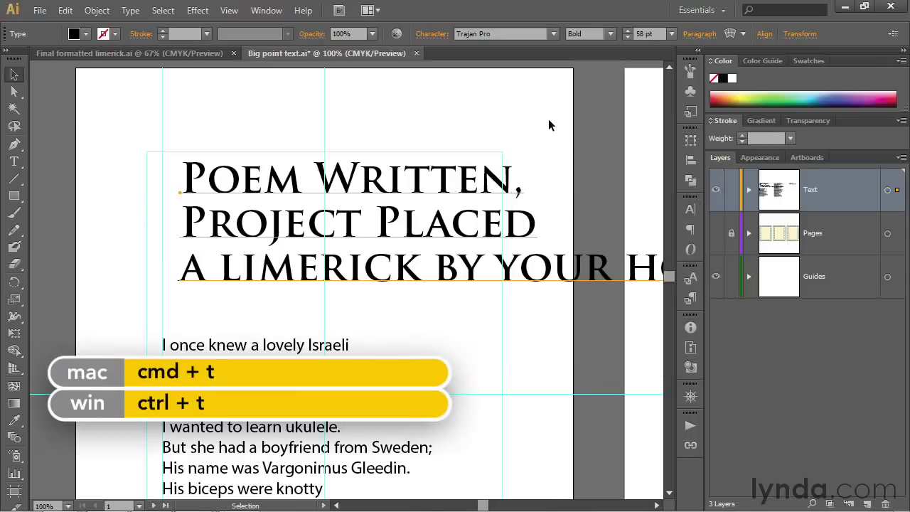